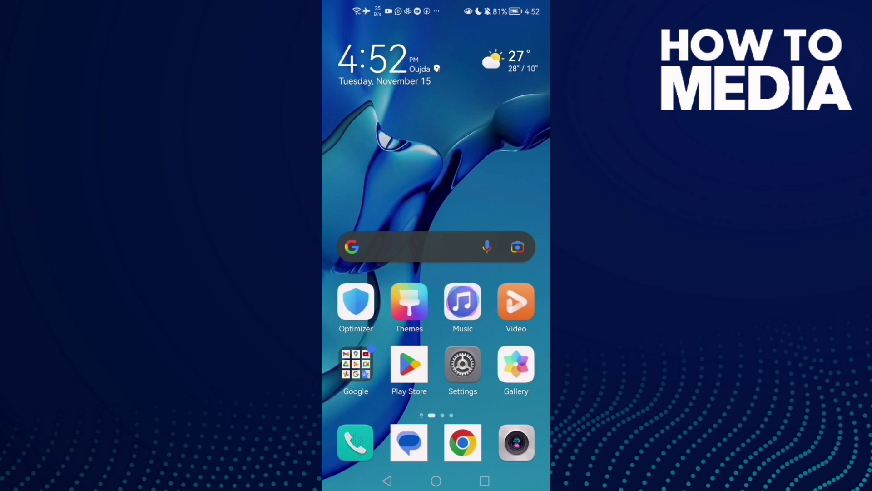
Step: Open Settings and go to the full list of installed apps
click(462, 364)
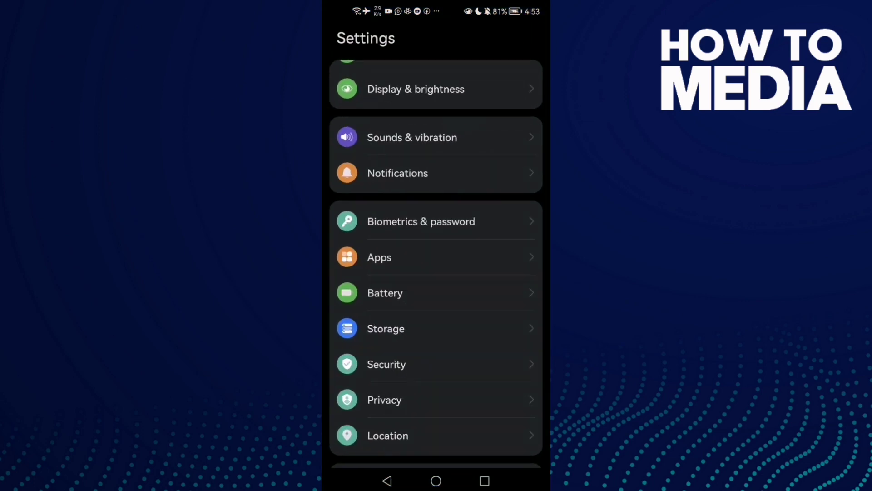
mouse_move(502, 266)
mouse_down()
mouse_move(487, 408)
mouse_move(487, 205)
mouse_move(455, 385)
mouse_up()
click(436, 240)
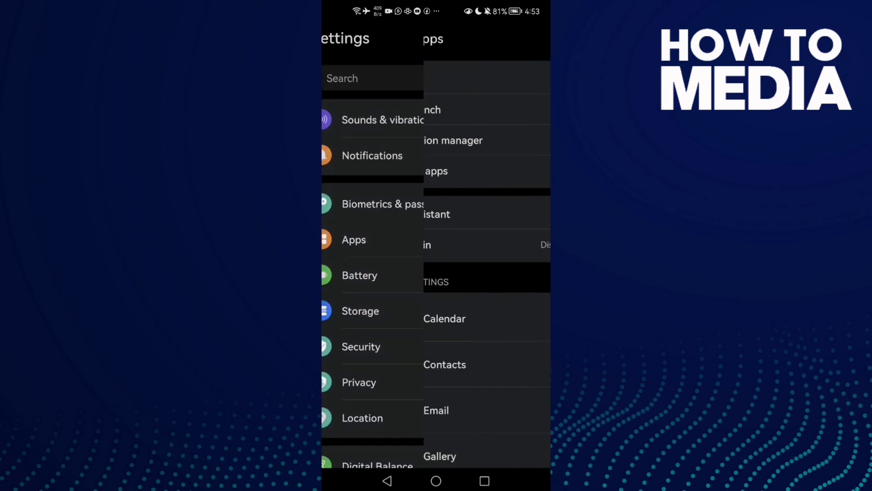
click(436, 79)
text(twi)
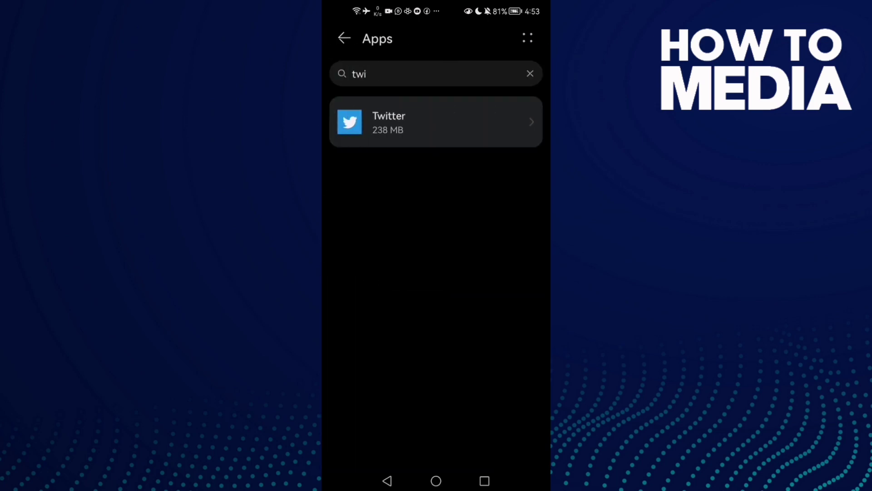
Step: Search the apps list for 'twitt' and open Twitter's App info page
click(530, 73)
click(382, 74)
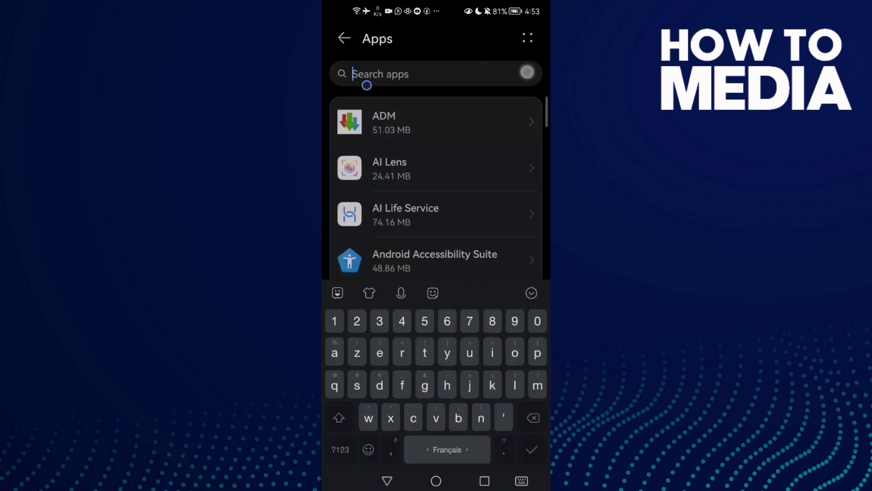
click(424, 353)
click(368, 417)
click(424, 352)
click(464, 118)
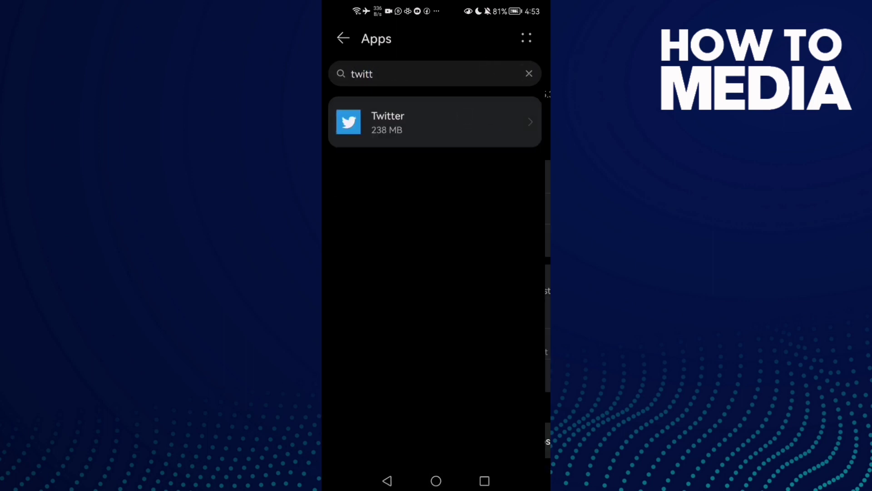
Step: Force-stop Twitter and confirm its Storage permission is allowed
click(487, 132)
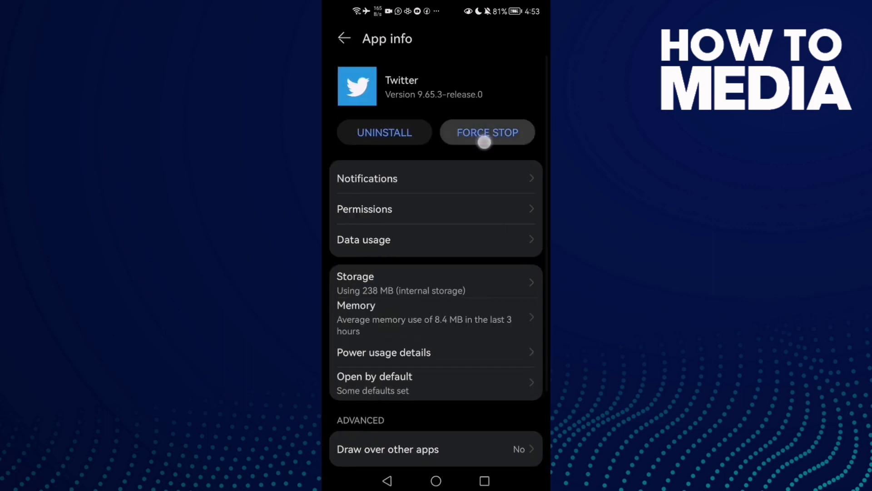
click(496, 436)
click(402, 209)
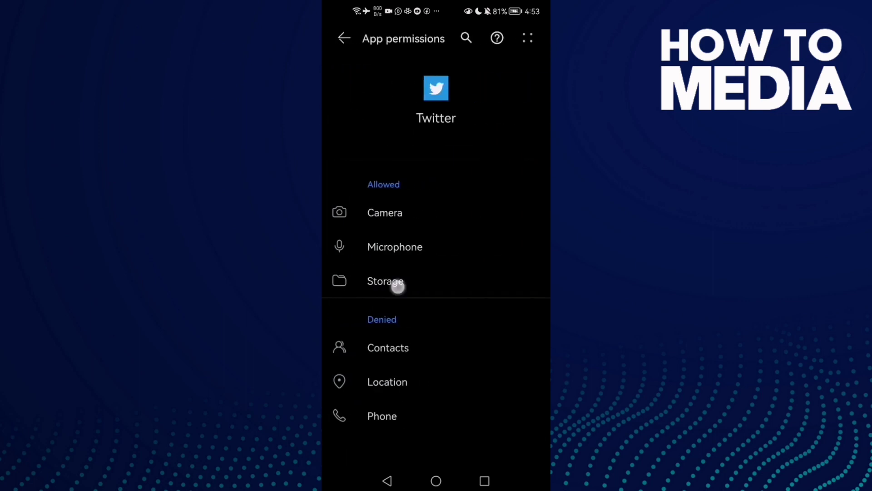
click(399, 286)
click(386, 481)
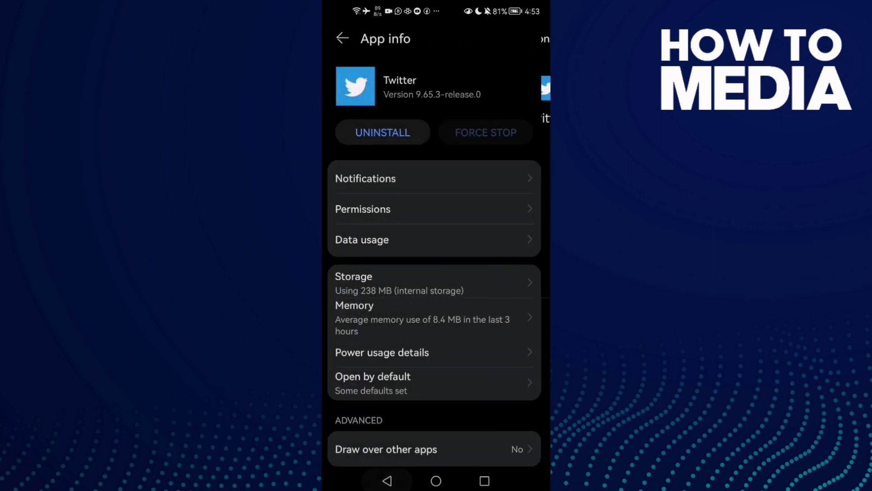
Step: Clear Twitter's cached data from its Storage page
click(427, 286)
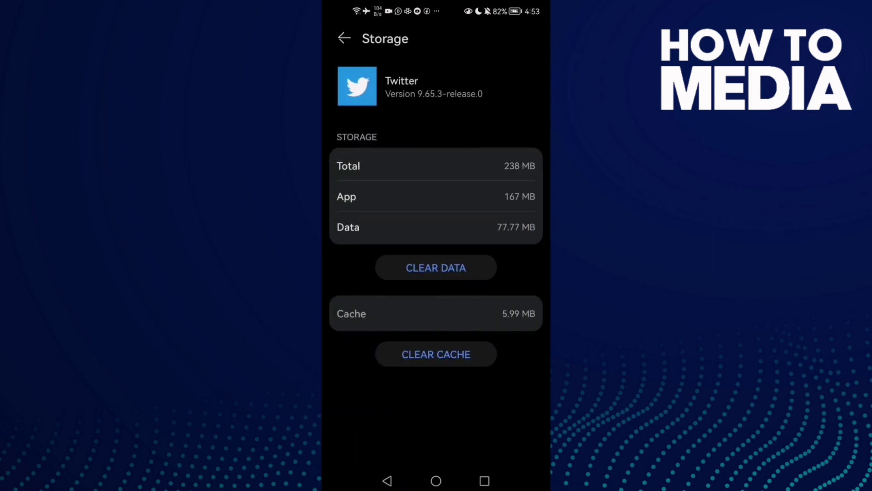
click(437, 355)
click(388, 482)
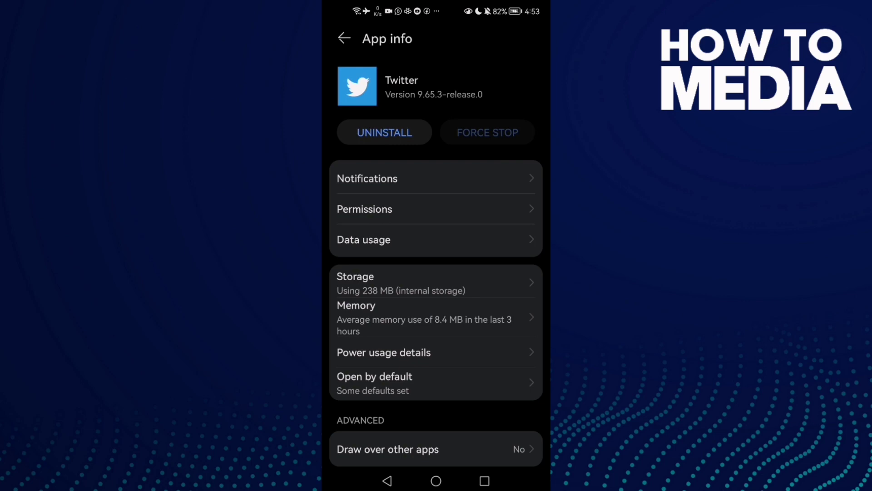
Step: Open Twitter's Play Store page from the home screen, then return home
click(436, 481)
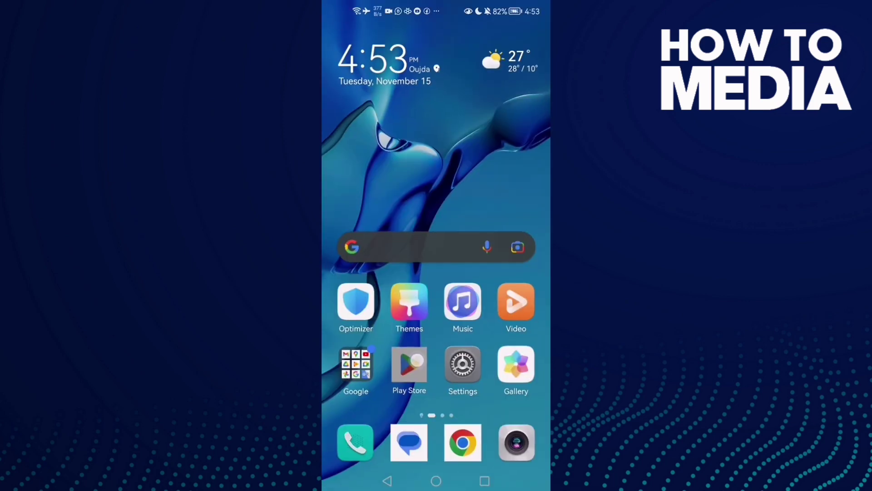
click(409, 365)
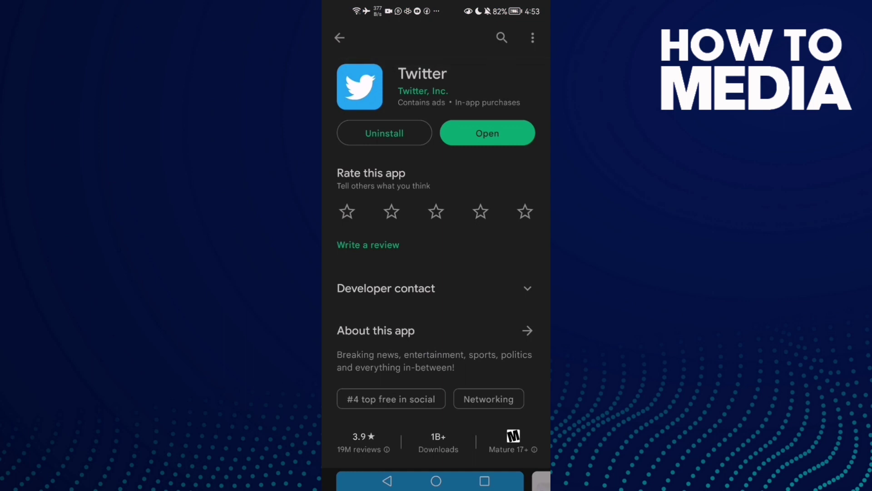
click(436, 481)
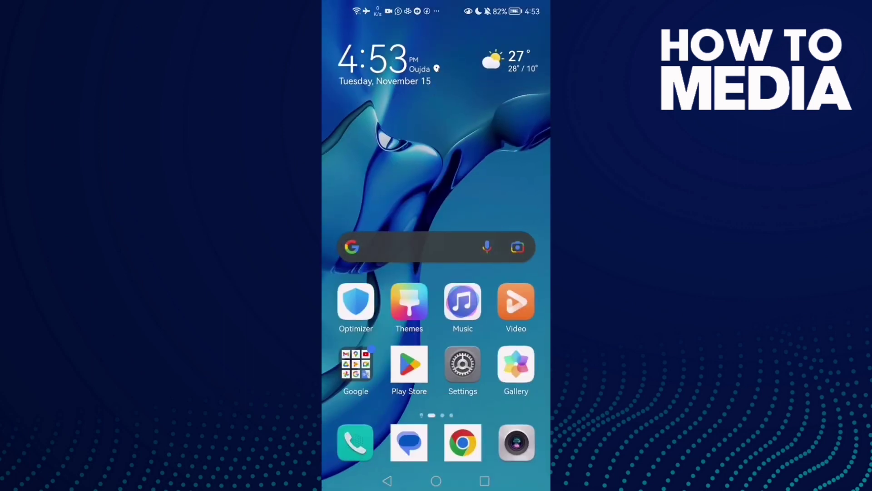